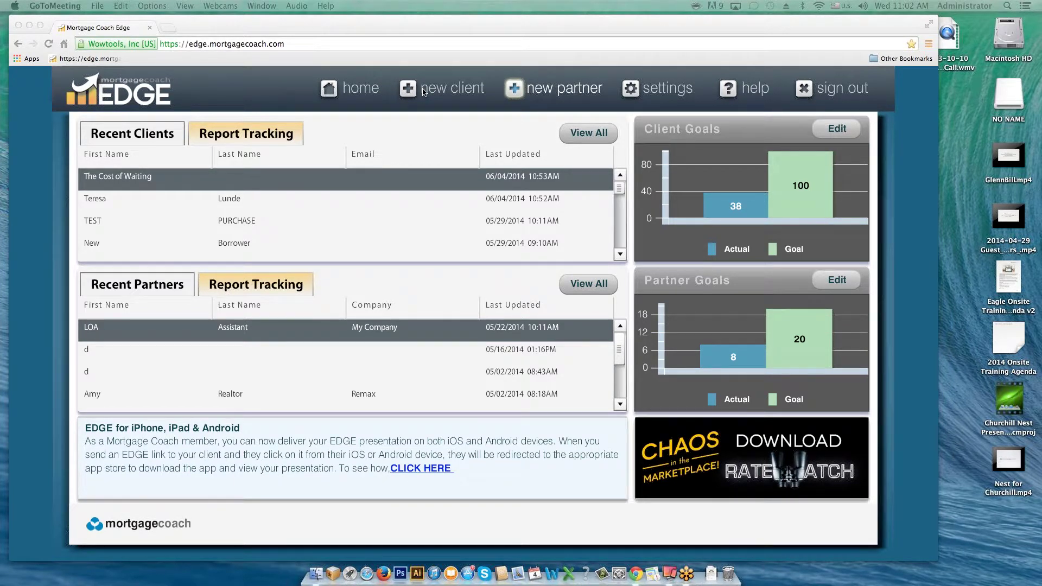
- Start a new client presentation set to the Marketing type
click(428, 92)
click(430, 93)
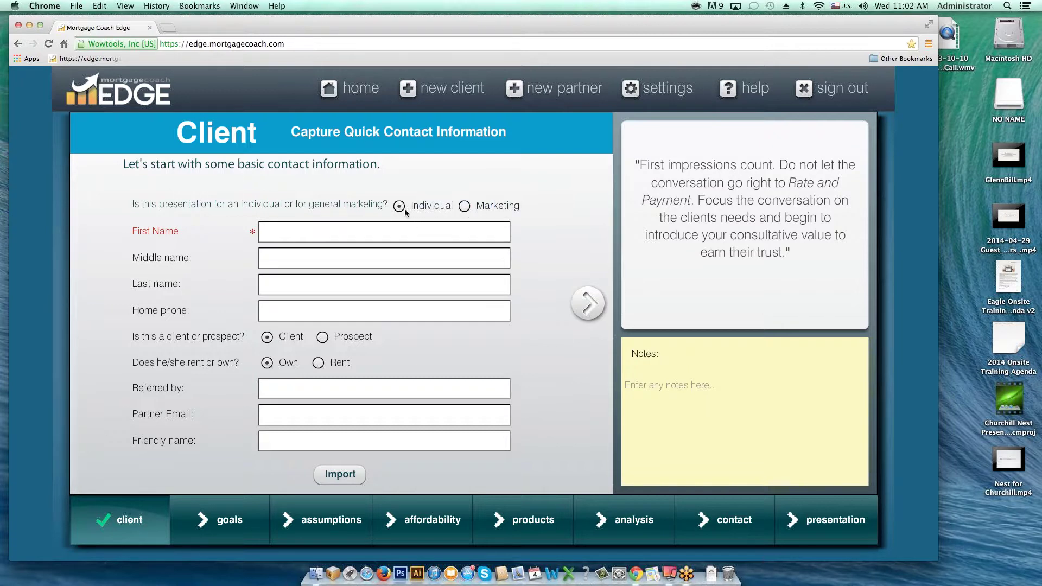
click(464, 208)
- Enter 'The Cost of Waiting to Buy' as the report headline
click(289, 233)
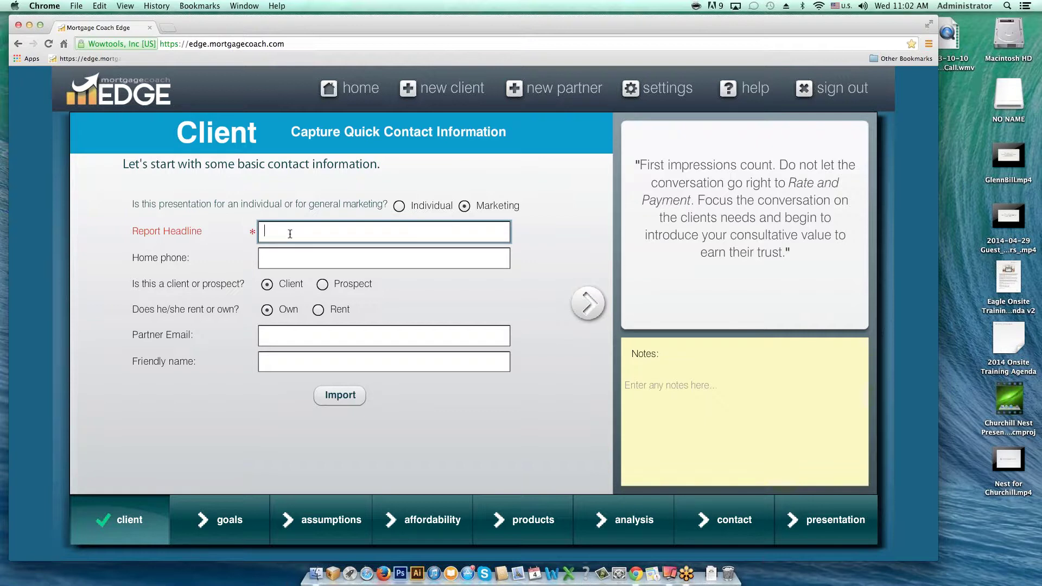
text(The Cost of Waiting to Buy)
key(super+a)
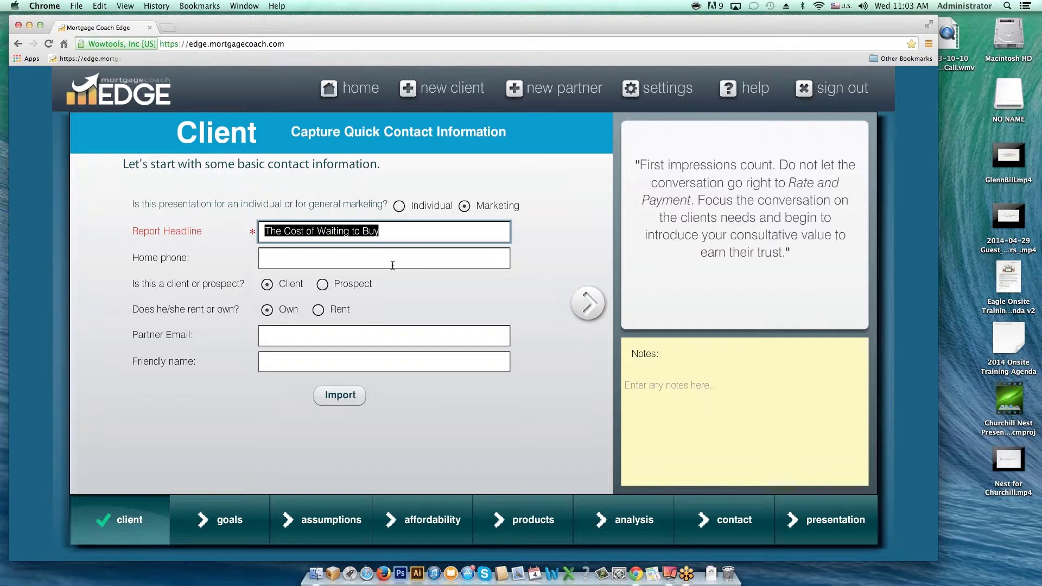
- Mark the contact as renting and set the friendly name to 'Facebook Fan Page'
click(307, 260)
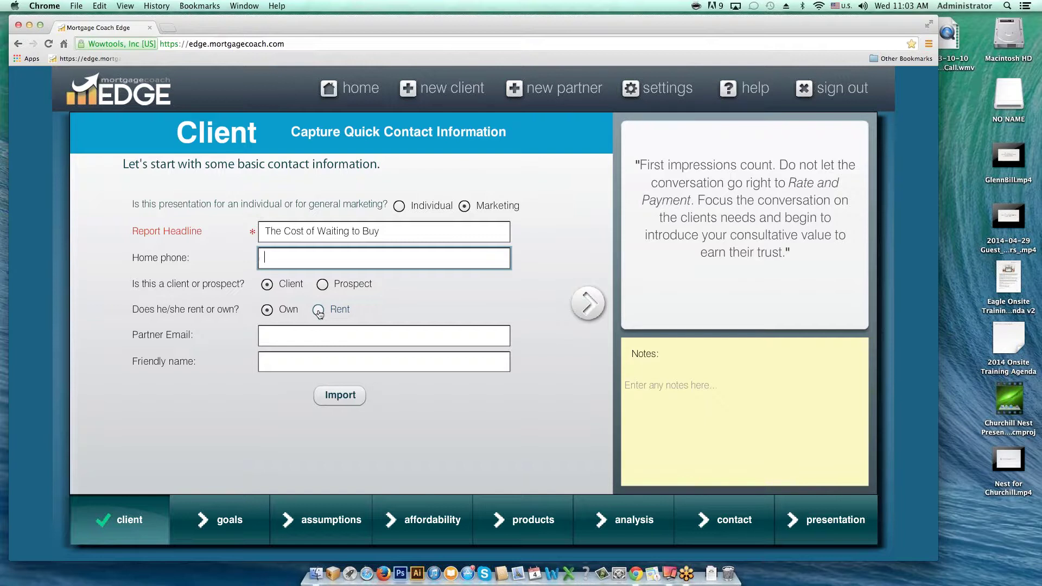
click(319, 311)
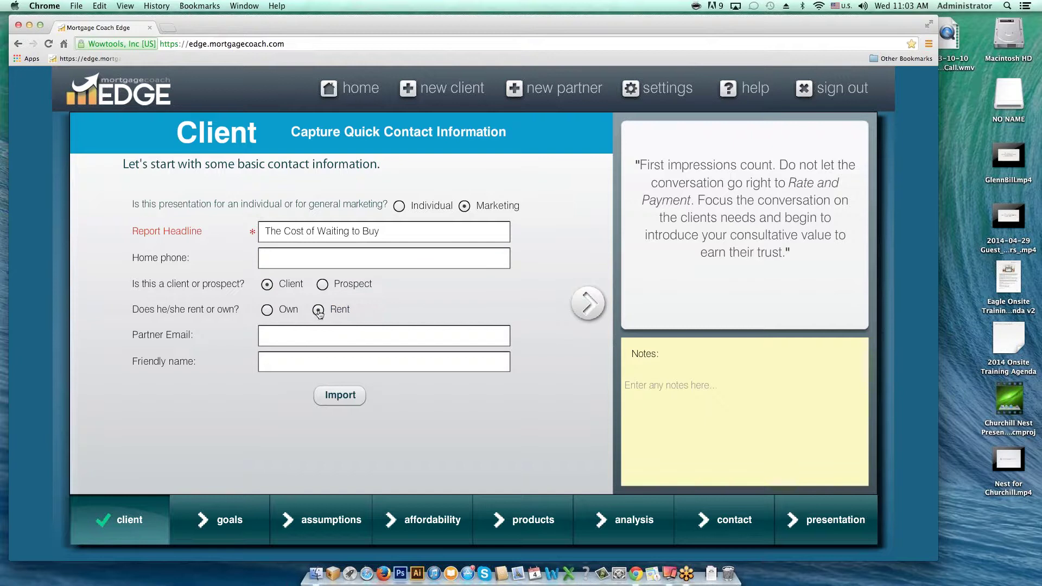
click(292, 363)
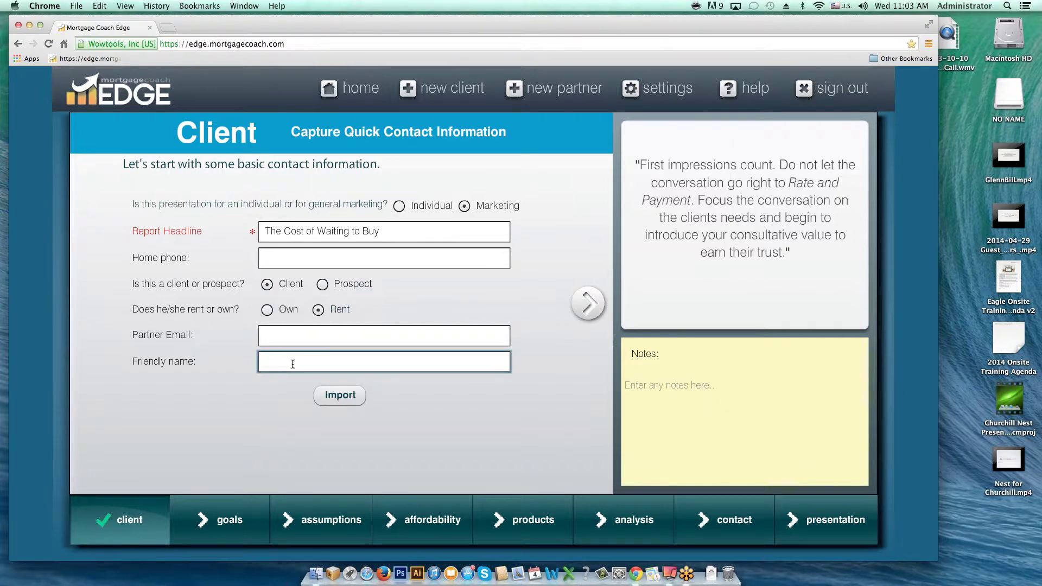
drag(383, 231, 233, 232)
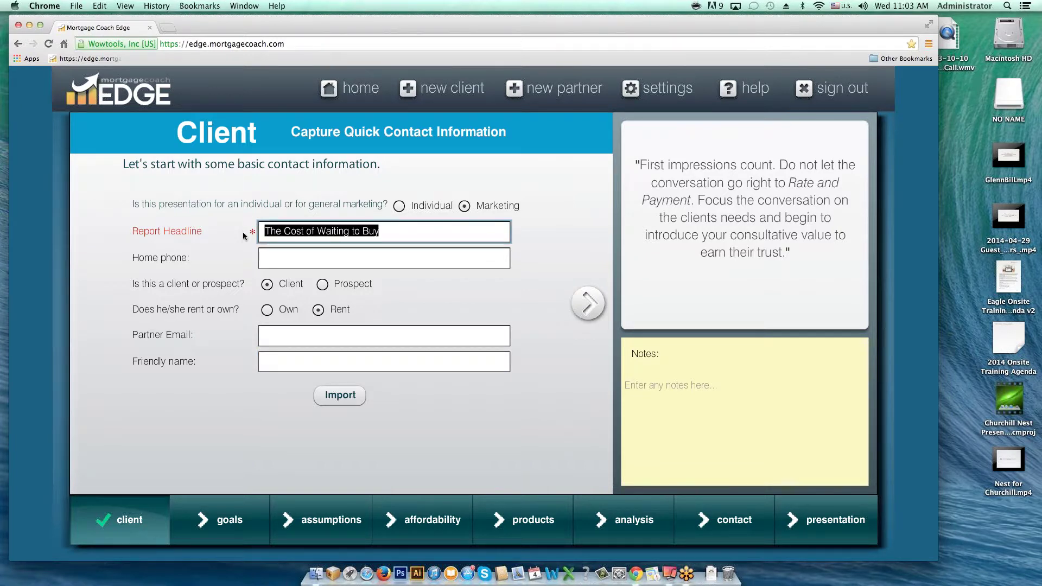
click(280, 362)
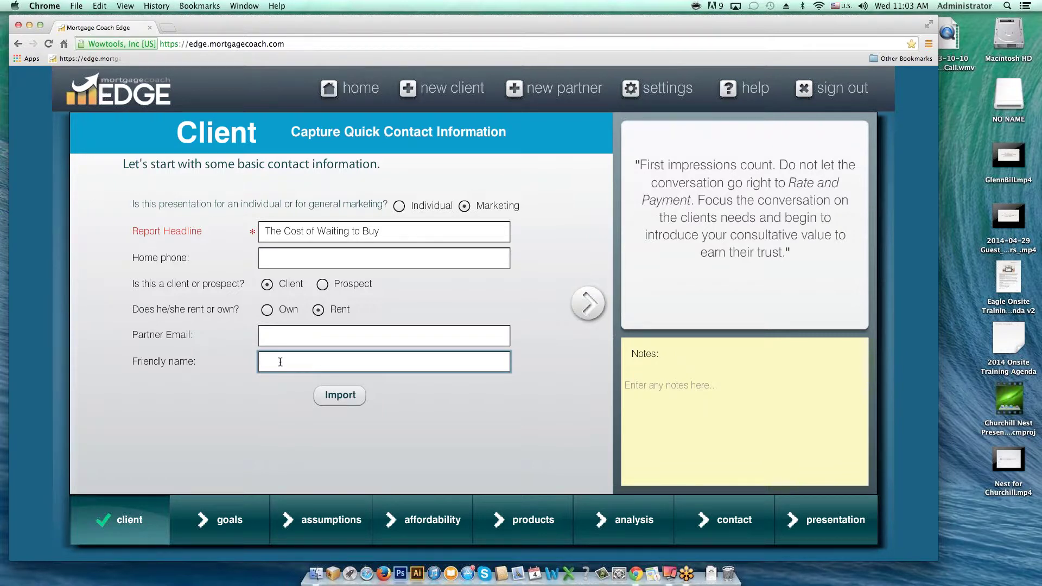
text(Facebook Fan Page)
click(305, 339)
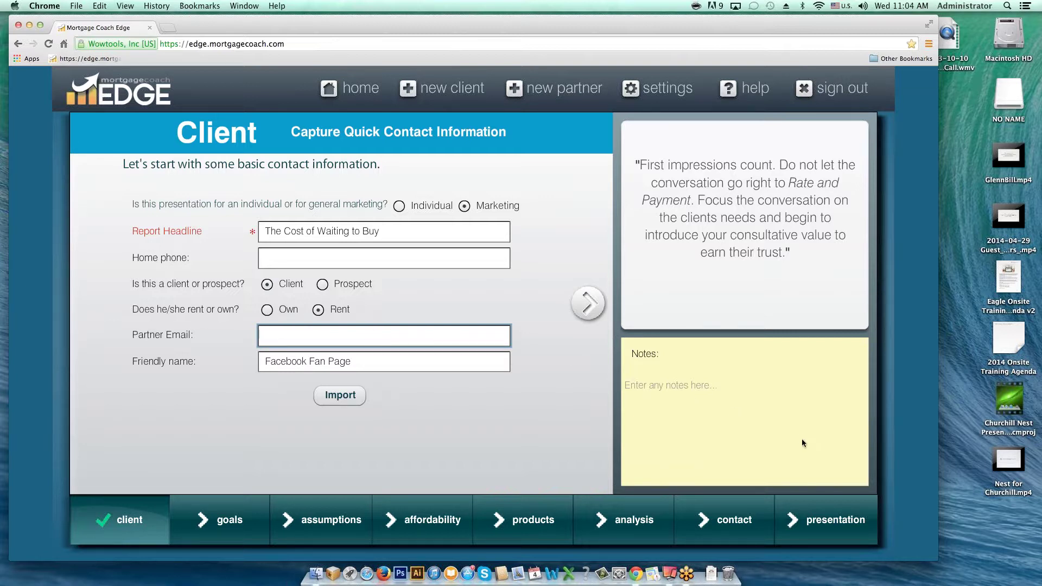
- Fill in the partner's e-mail address and advance to the Goals page
mouse_move(804, 517)
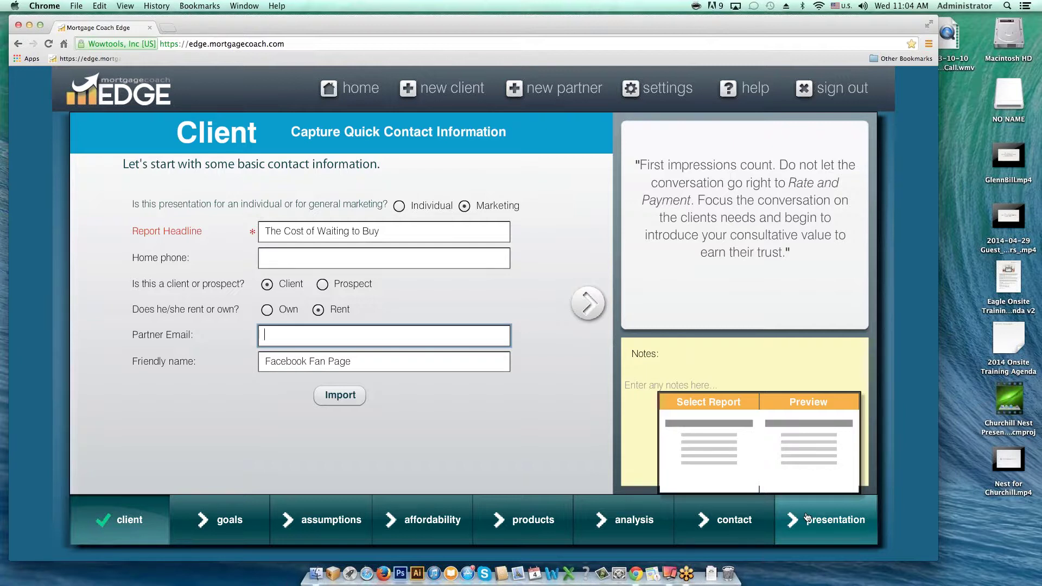
key(BackSpace)
key(BackSpace)
key(BackSpace)
key(BackSpace)
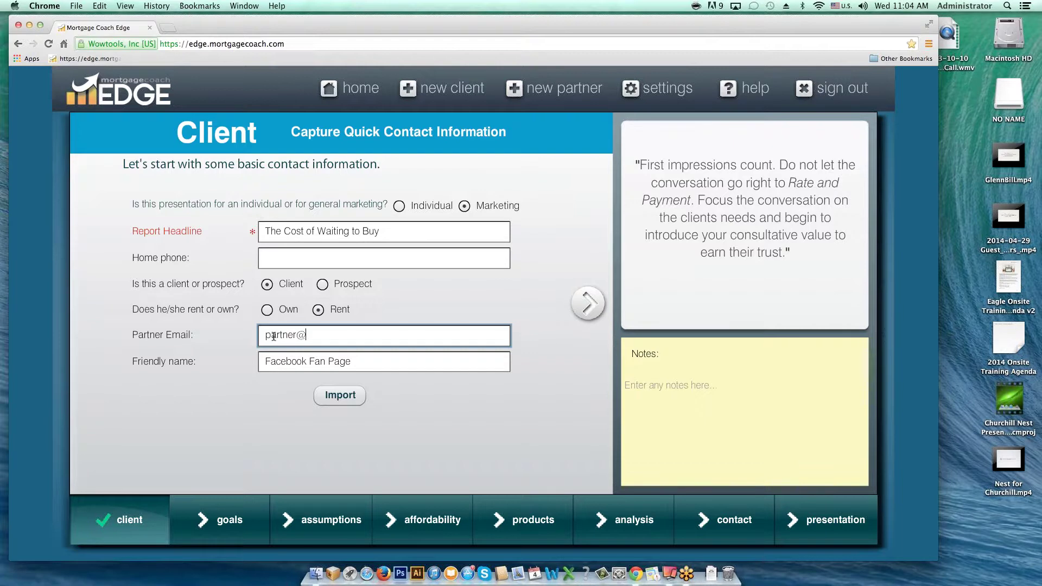
key(Tab)
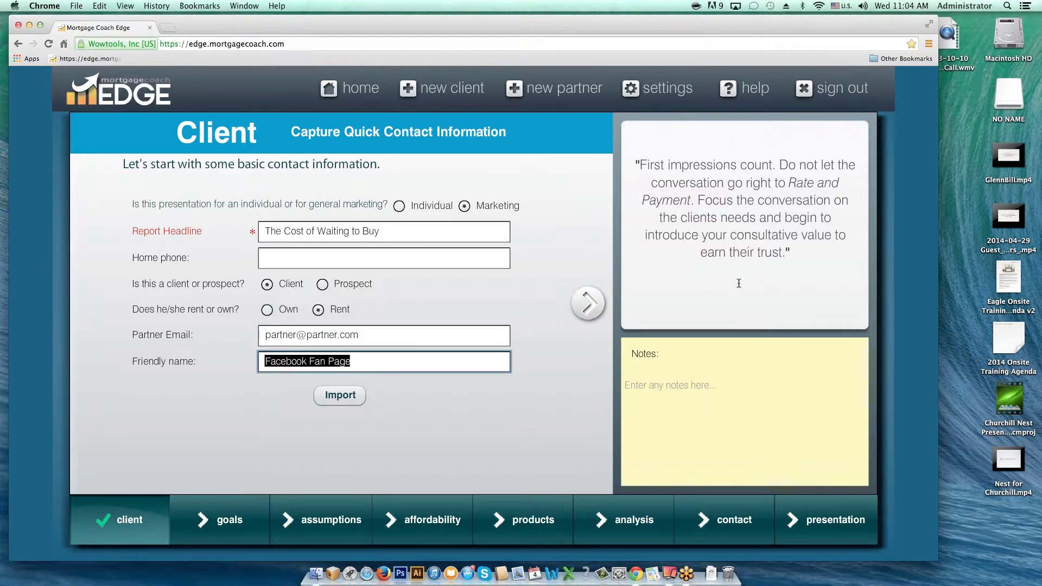
click(587, 302)
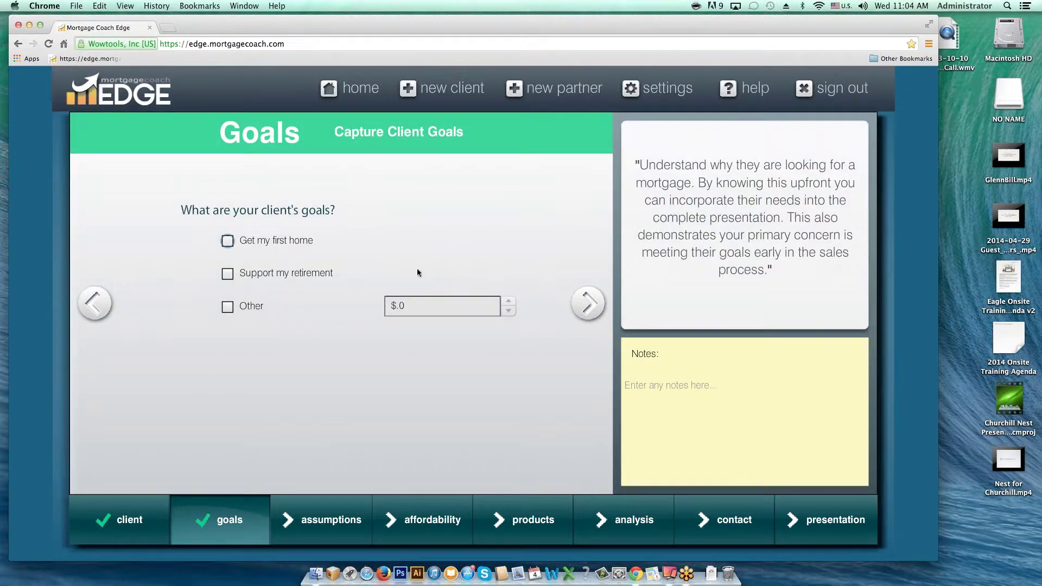
- Choose 'Get my first home' as the client goal and continue to Assumptions
click(228, 241)
click(588, 302)
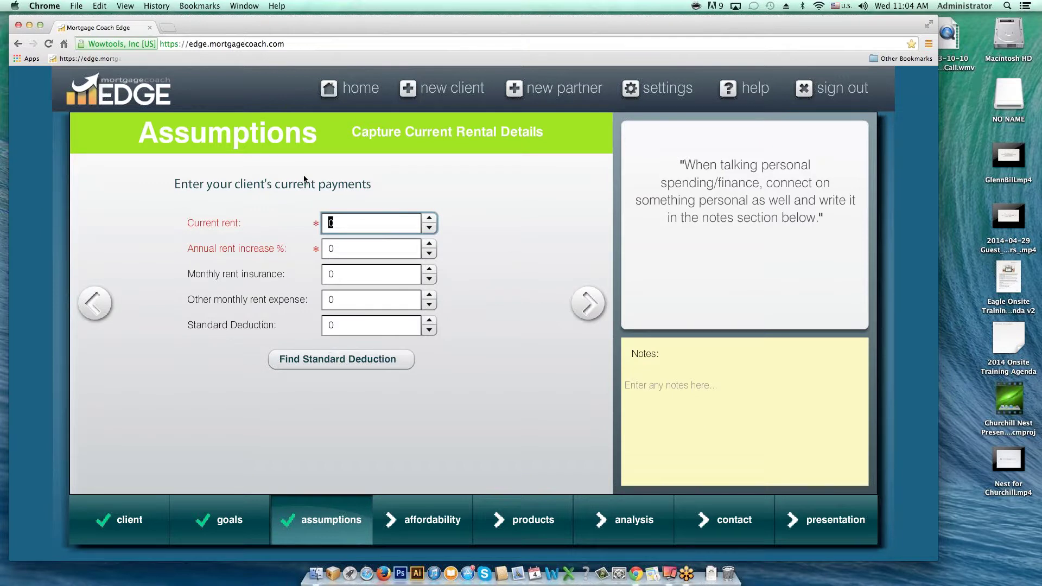
- Enter $2,000 current rent with a 3% annual rent increase
click(340, 221)
drag(341, 221, 308, 221)
text(2000)
key(Tab)
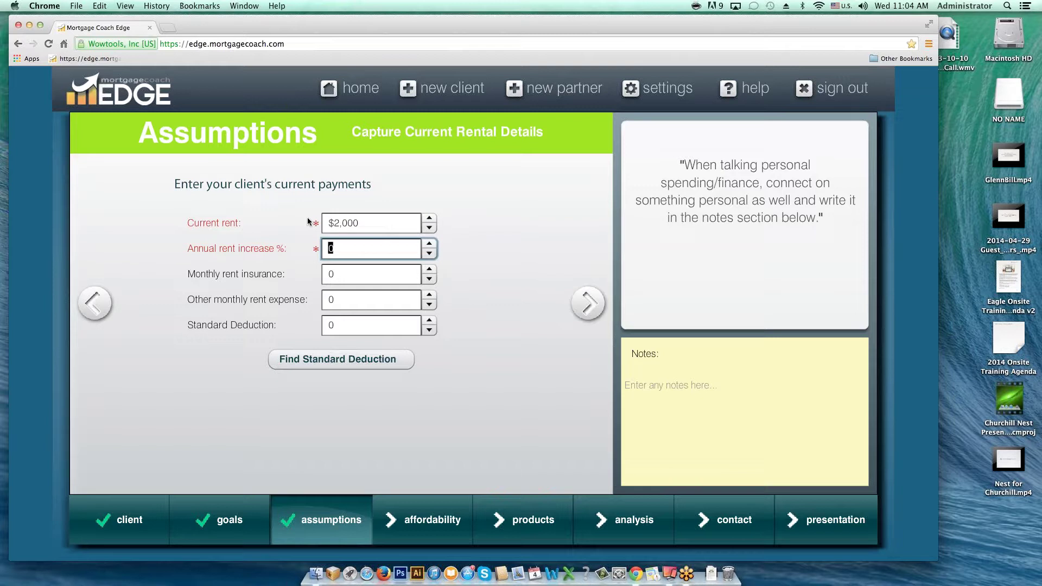
text(3)
key(Tab)
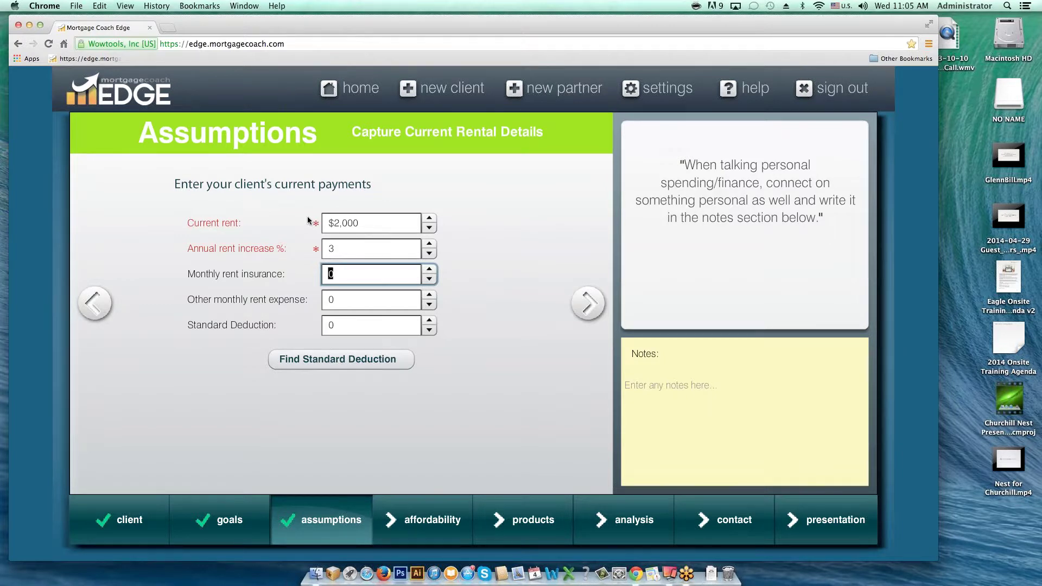
- Set monthly rent insurance to 10, leaving other rent expense and standard deduction at 0
click(340, 248)
double_click(332, 248)
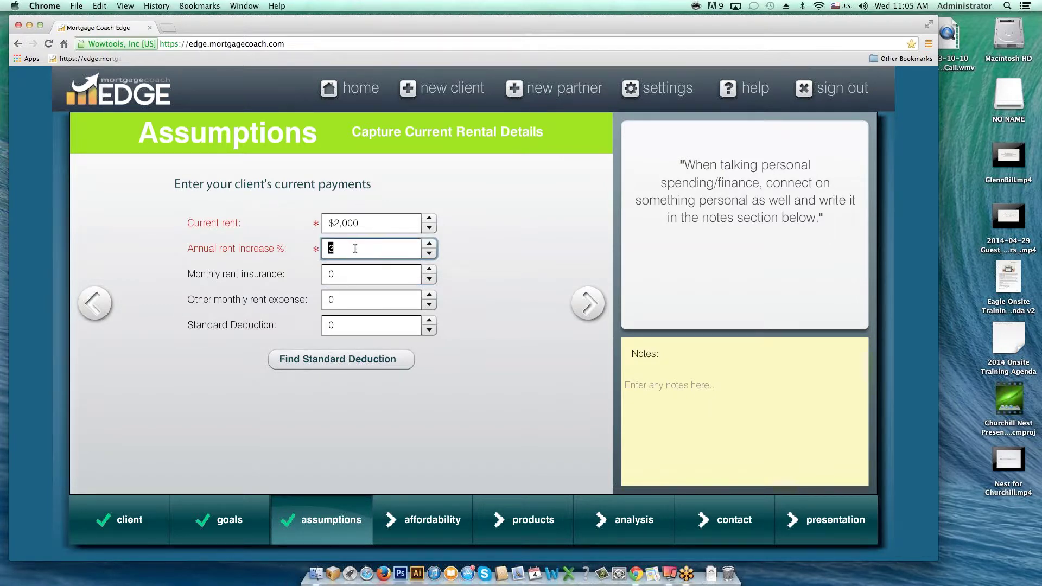
click(339, 272)
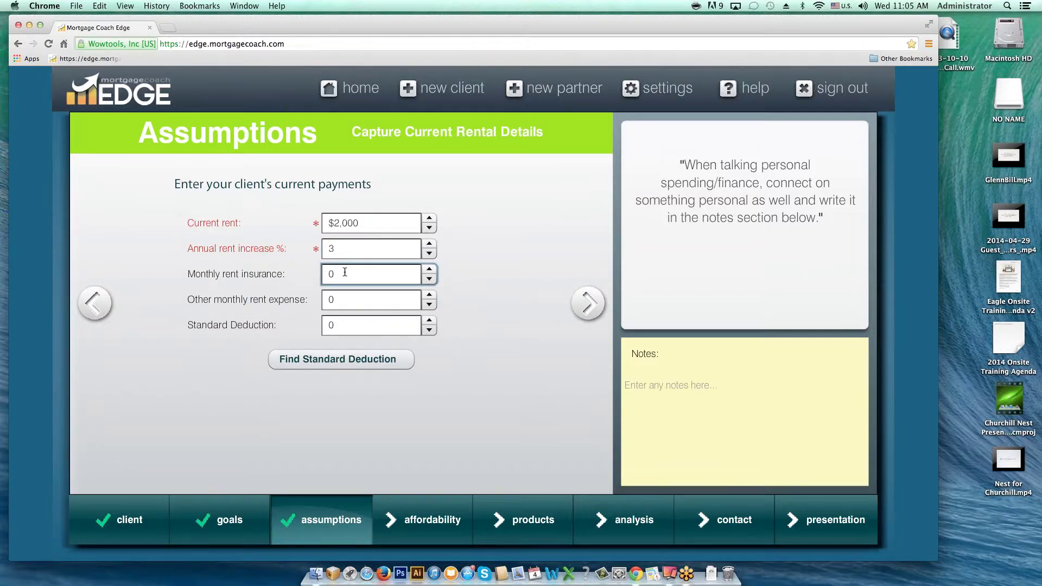
drag(346, 272, 313, 279)
text(10)
click(351, 300)
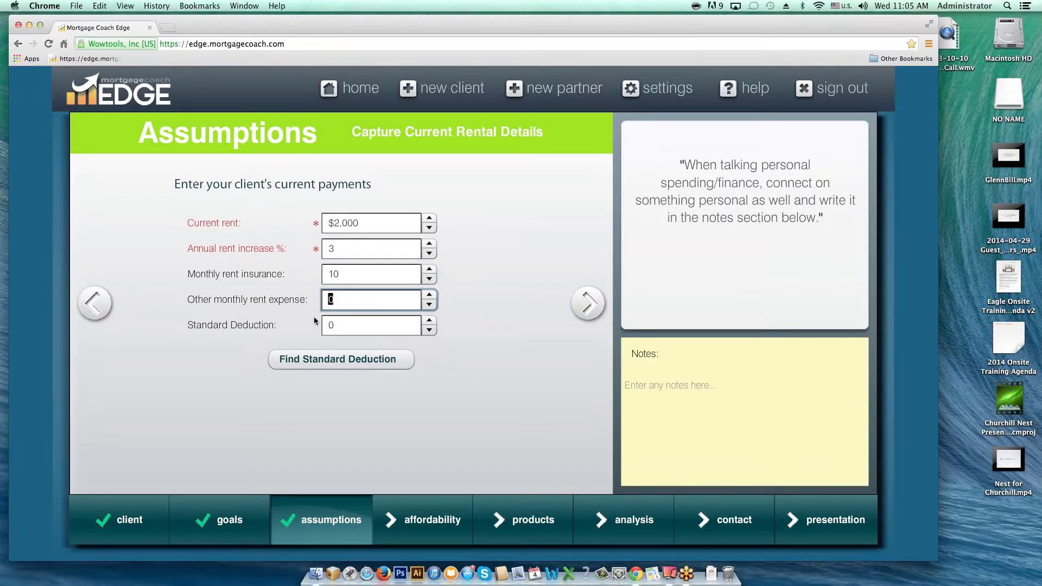
click(345, 326)
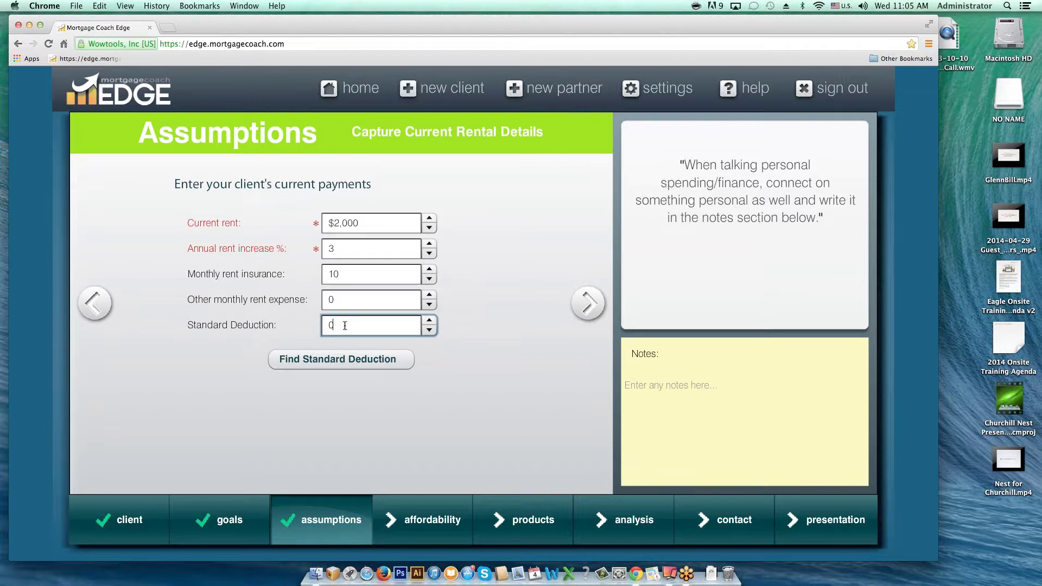